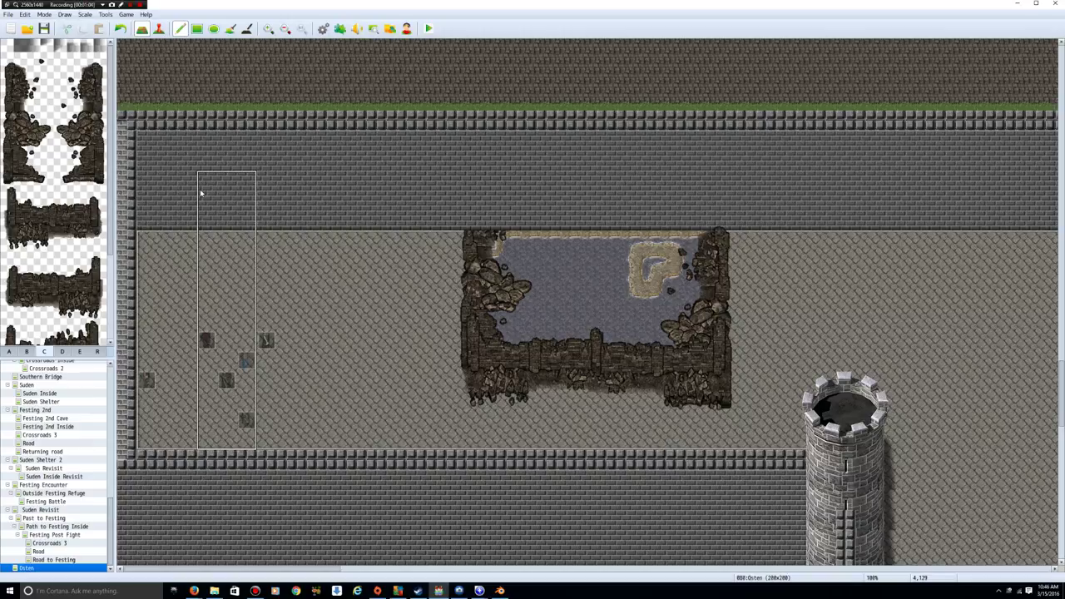
Step: Pan across the map's wall rows toward the upper walls and back
middle_click(212, 170)
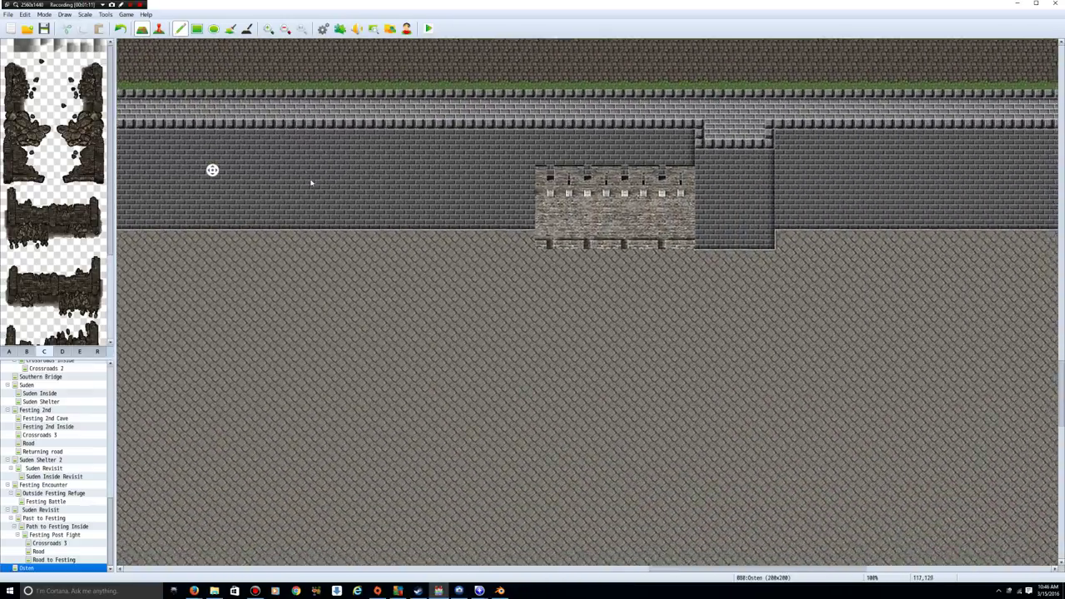
middle_click(307, 174)
middle_click(307, 174)
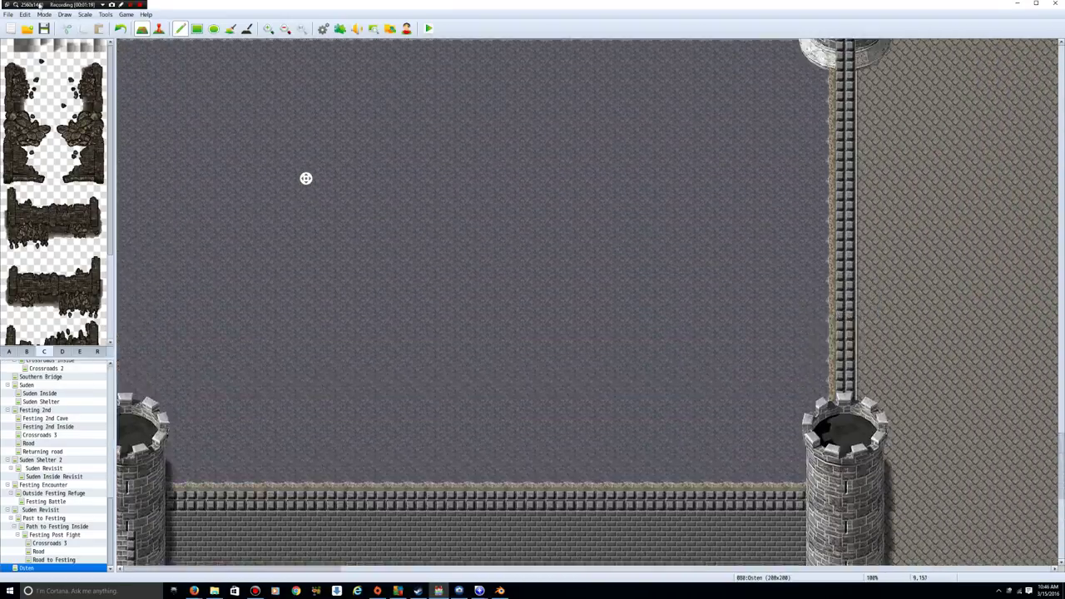
scroll(201, 116, down, 5)
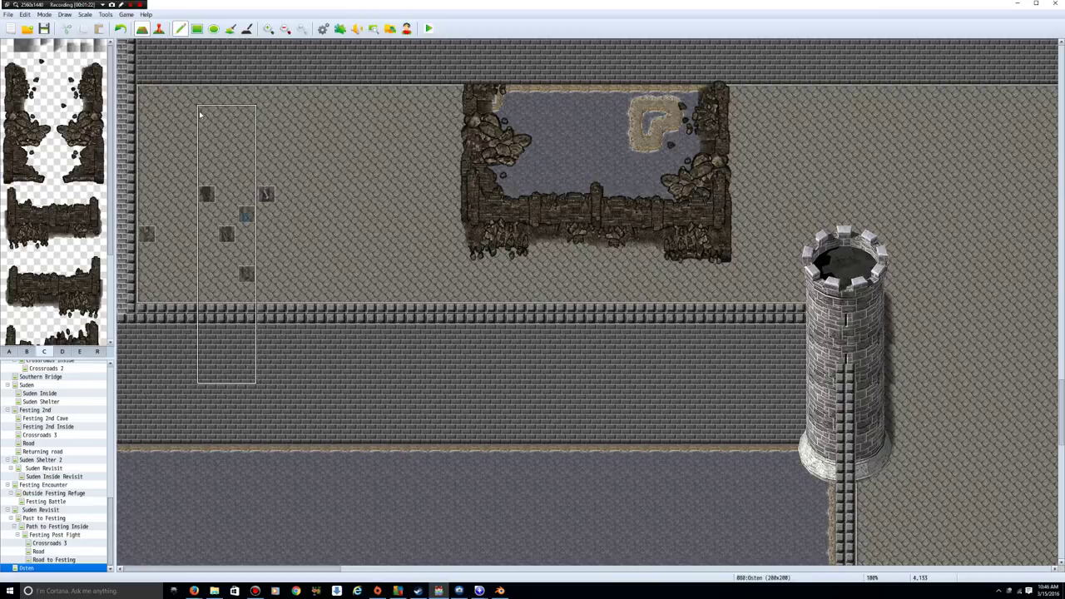
scroll(865, 112, right, 6)
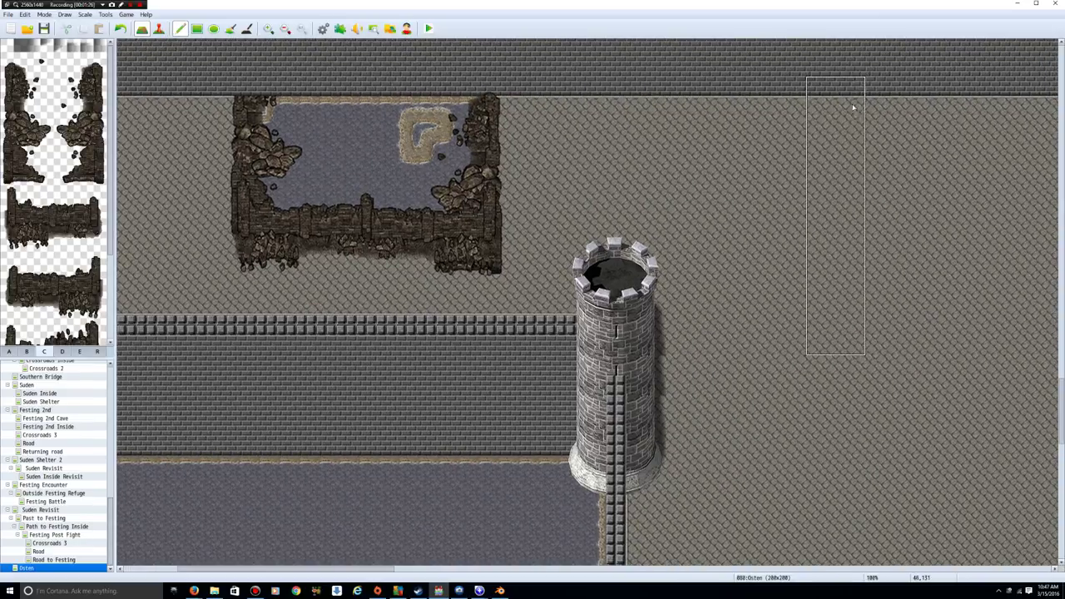
middle_click(860, 129)
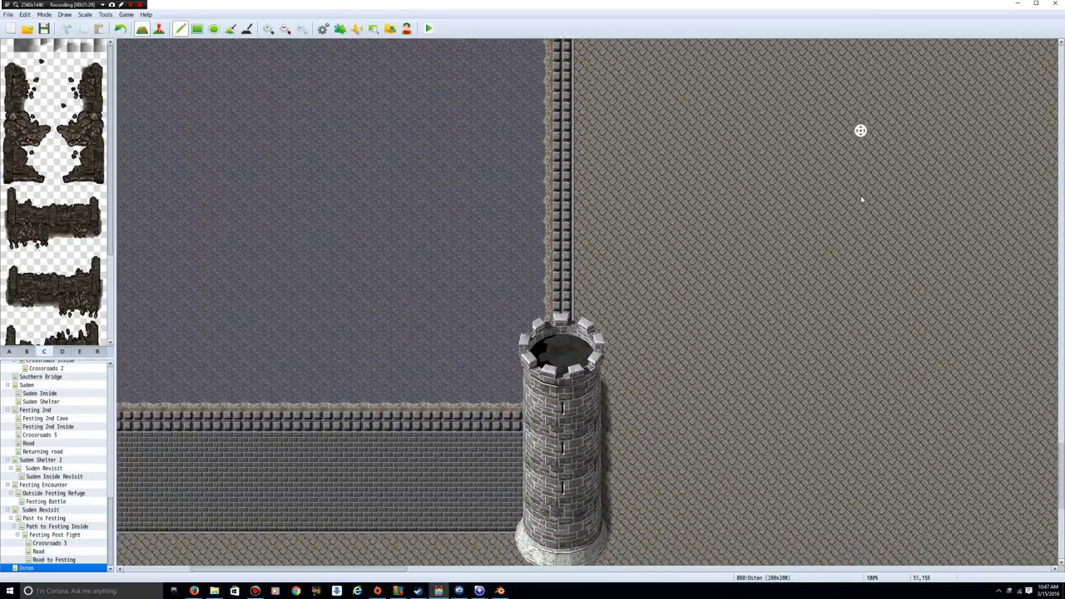
middle_click(865, 249)
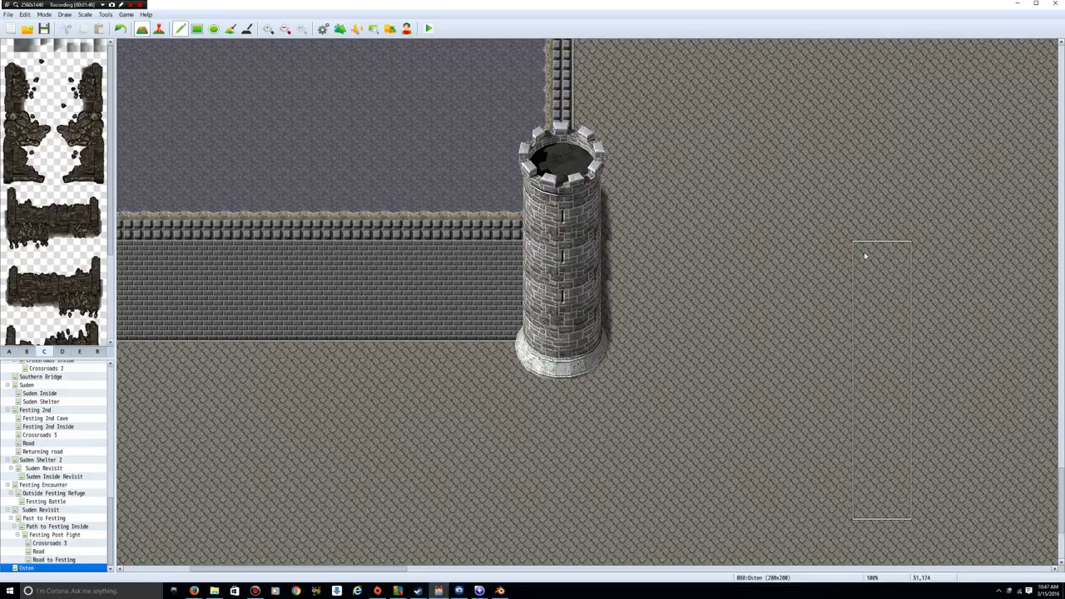
middle_click(705, 157)
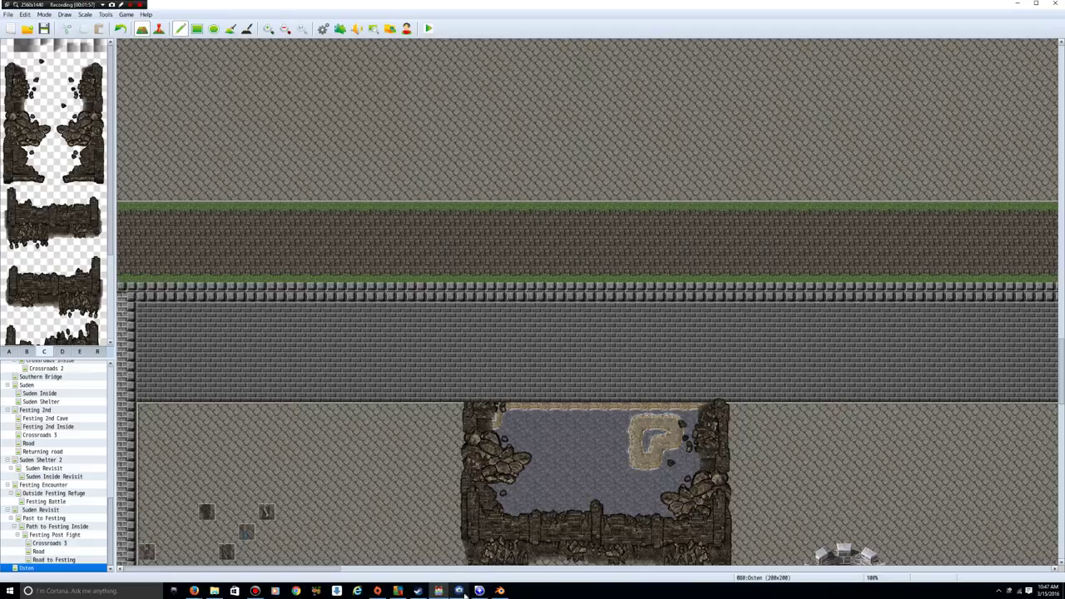
Step: Bring up the layered castle image in Photoshop Elements and scroll around its courtyard
click(458, 591)
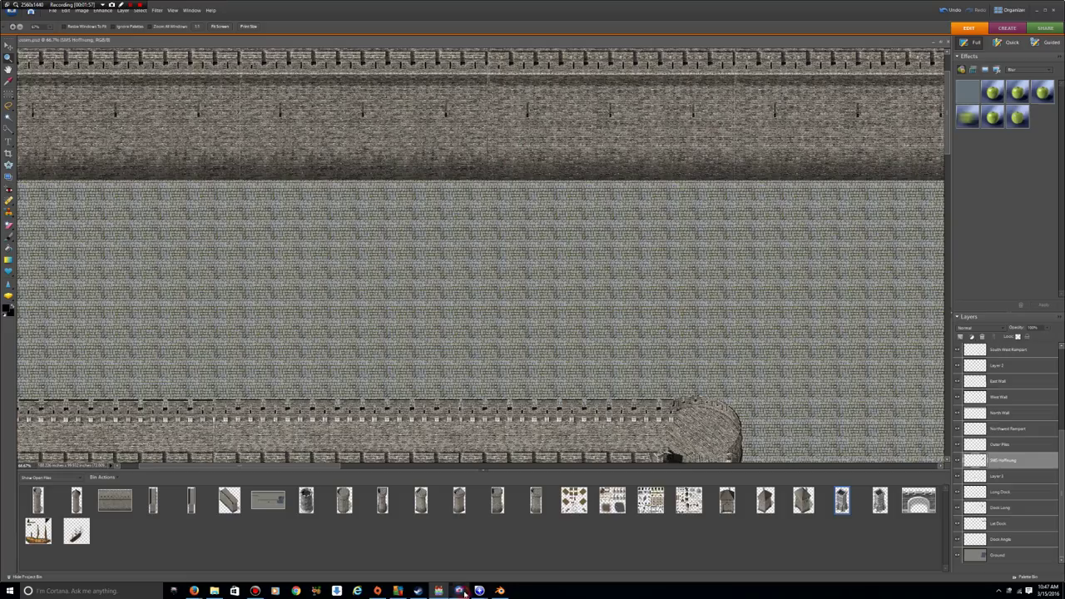
scroll(578, 304, up, 4)
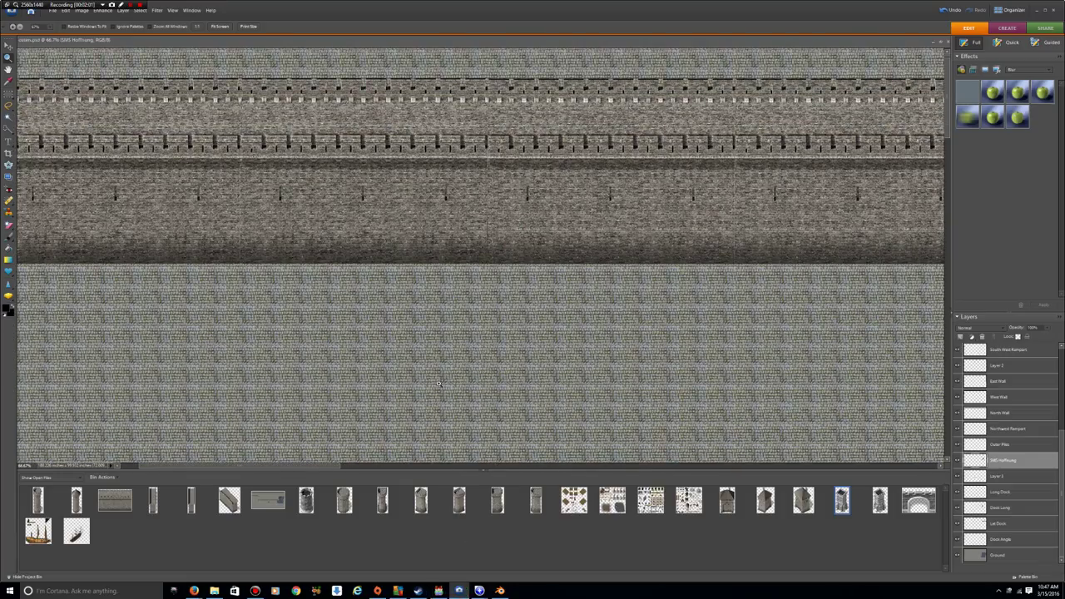
scroll(438, 383, down, 10)
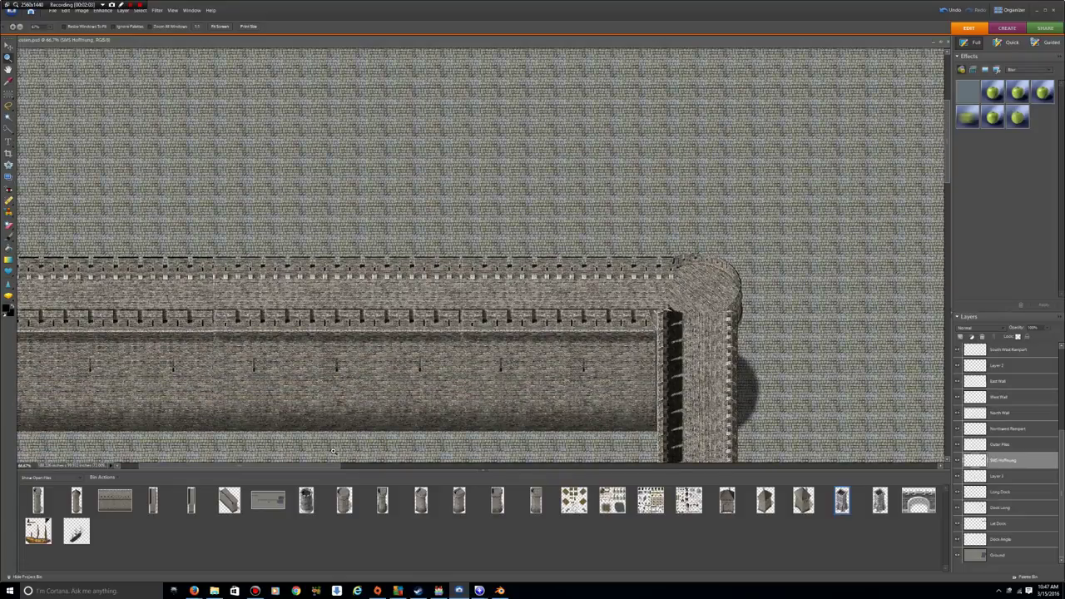
scroll(299, 459, left, 4)
scroll(212, 387, up, 3)
scroll(216, 399, up, 4)
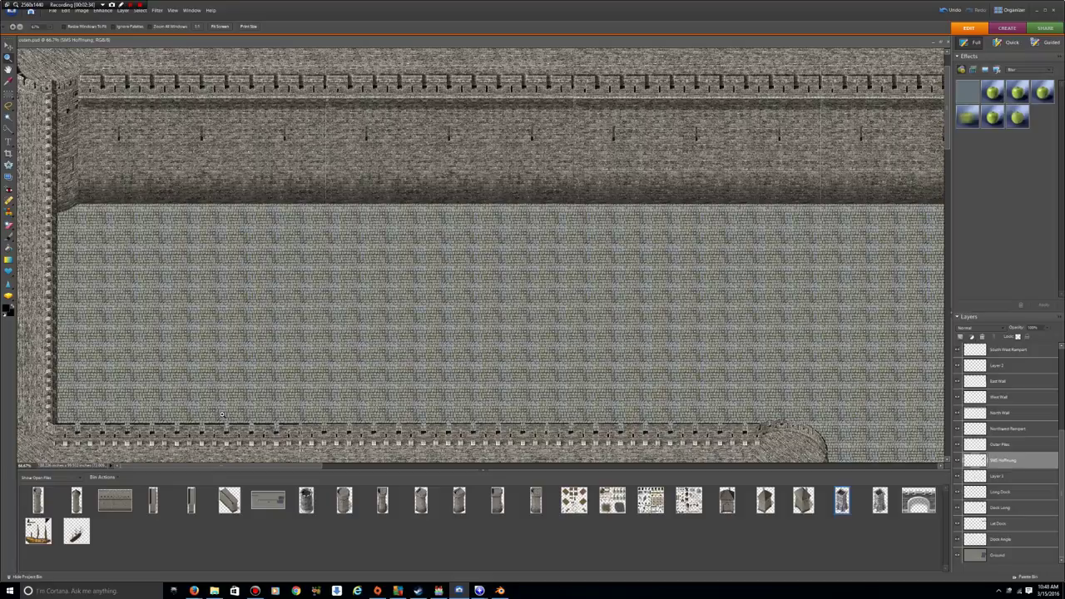
scroll(471, 334, up, 3)
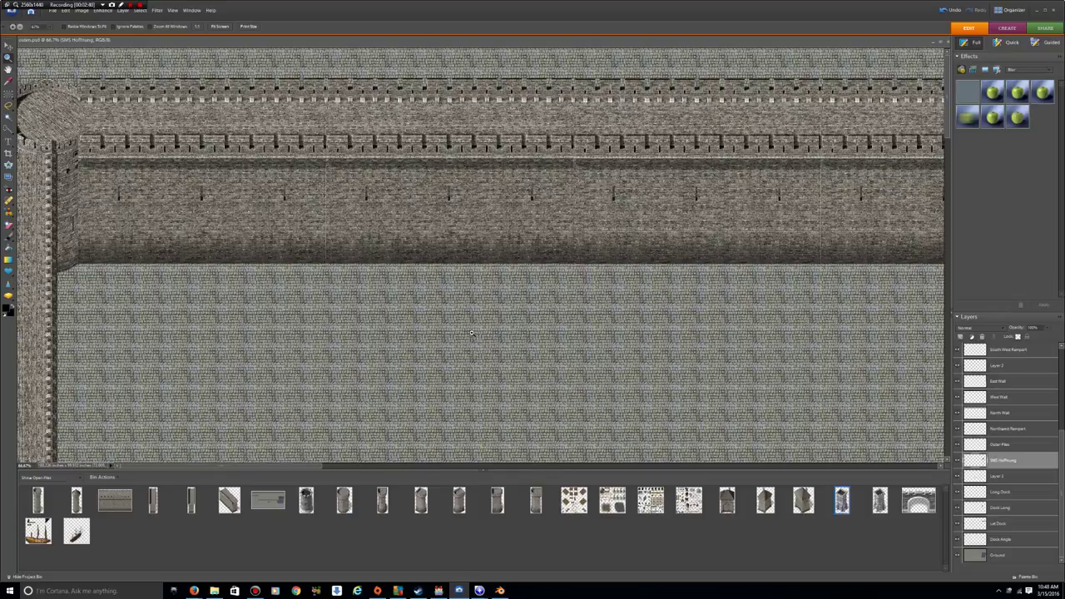
scroll(471, 334, down, 1)
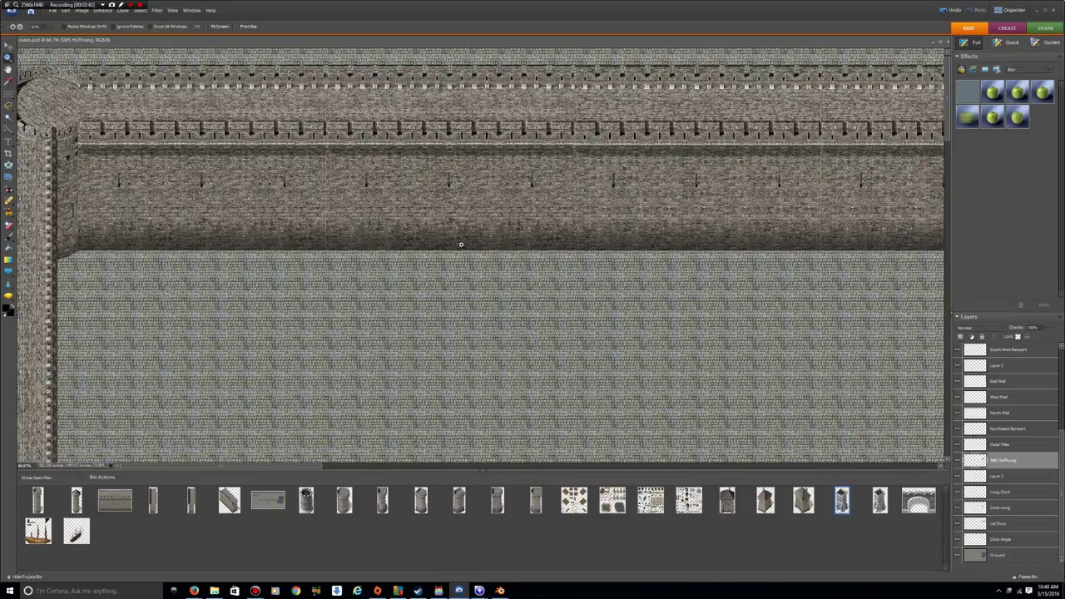
Step: Pan down and back up the castle image to inspect the crenellated walls and corner towers
drag(321, 465, 203, 351)
scroll(202, 352, down, 10)
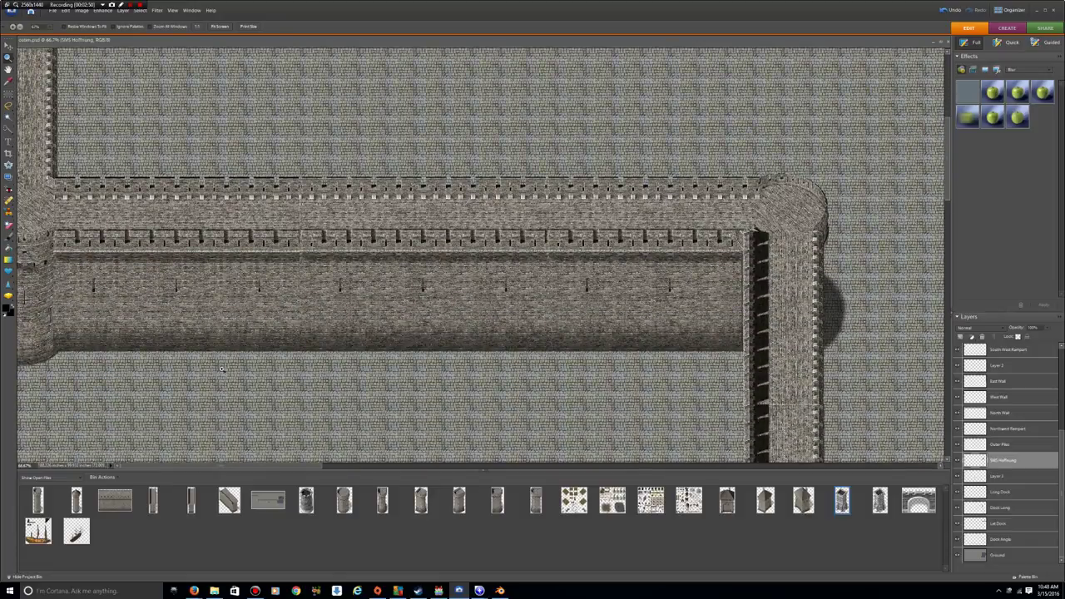
scroll(221, 369, down, 10)
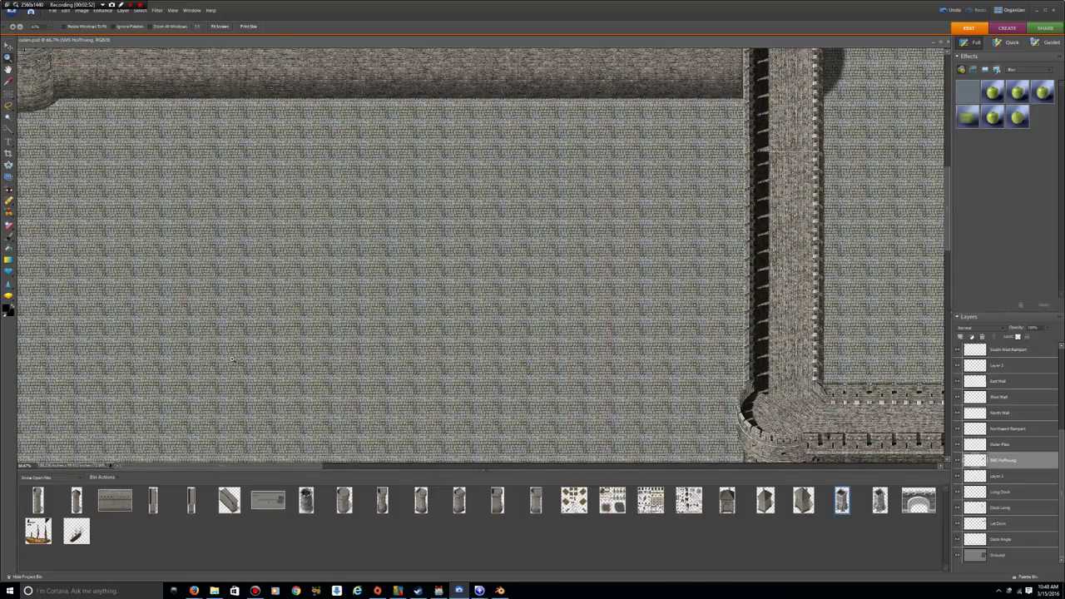
scroll(232, 360, down, 5)
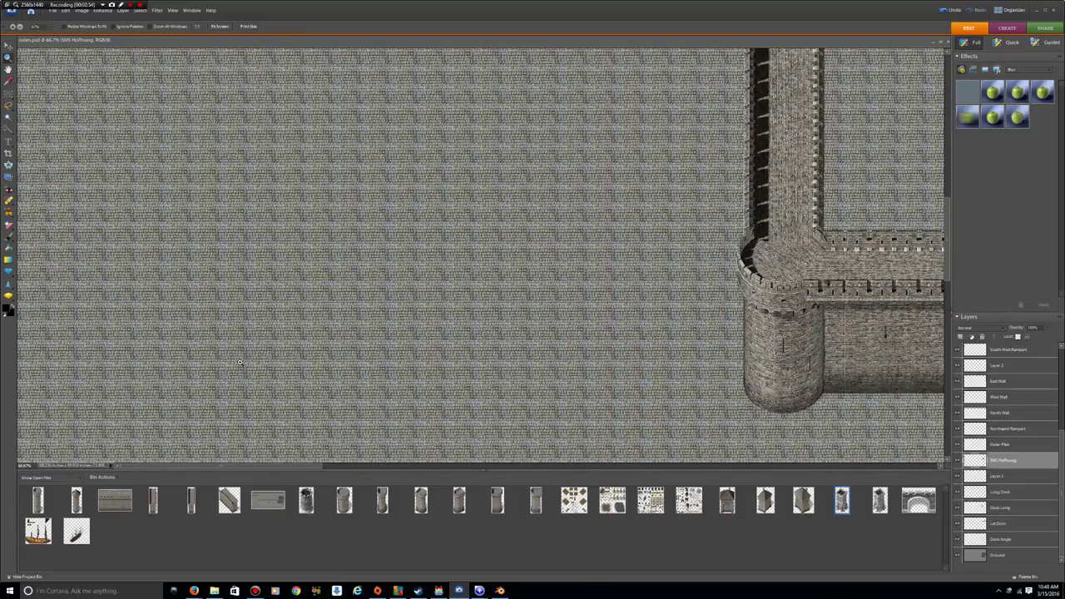
scroll(239, 362, up, 10)
scroll(220, 364, up, 10)
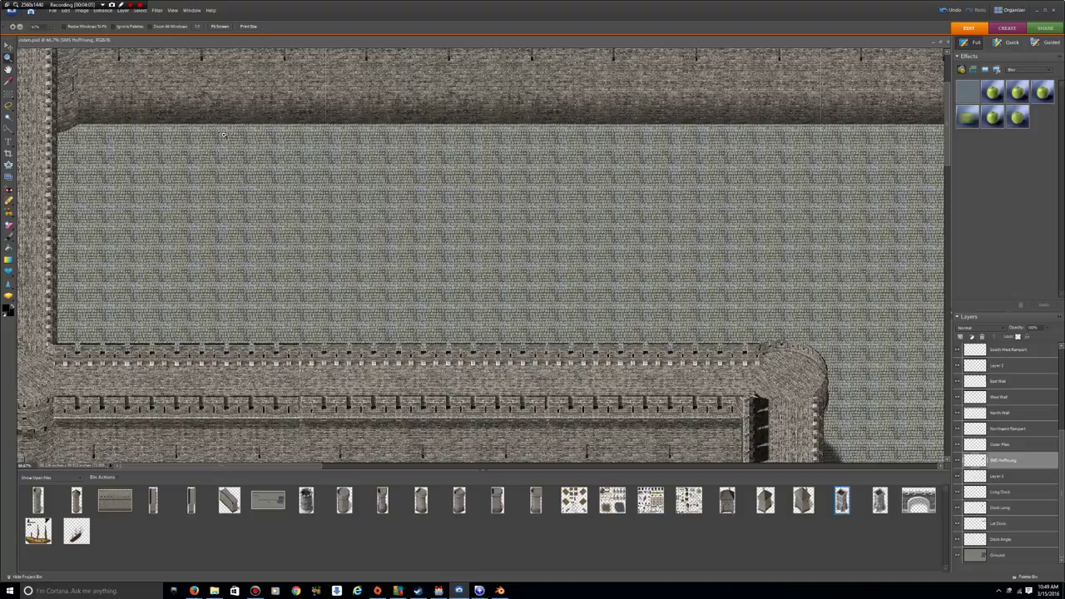
scroll(239, 143, up, 5)
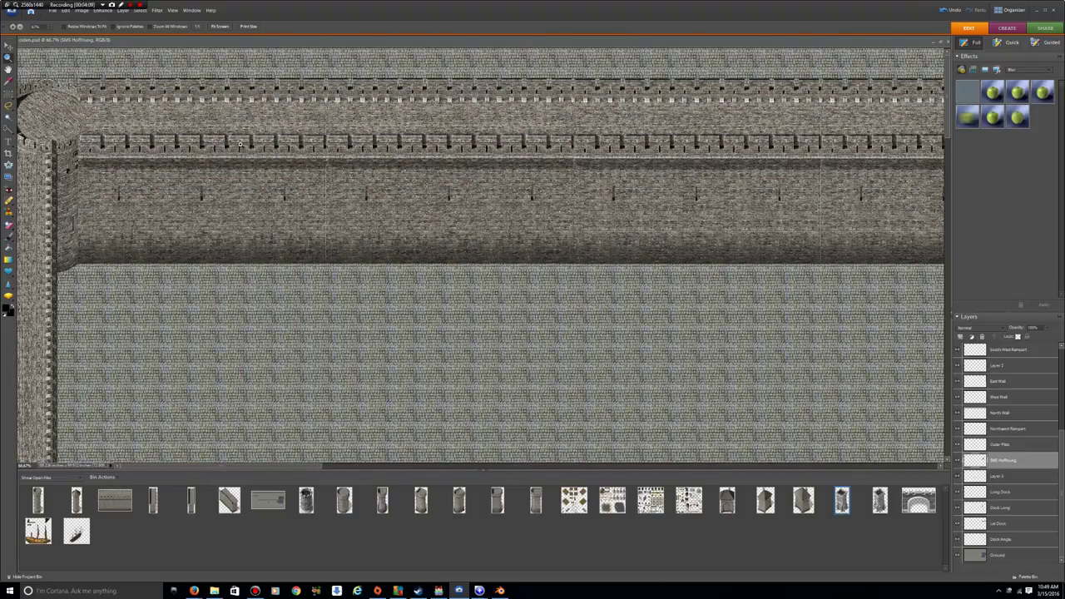
scroll(239, 143, down, 15)
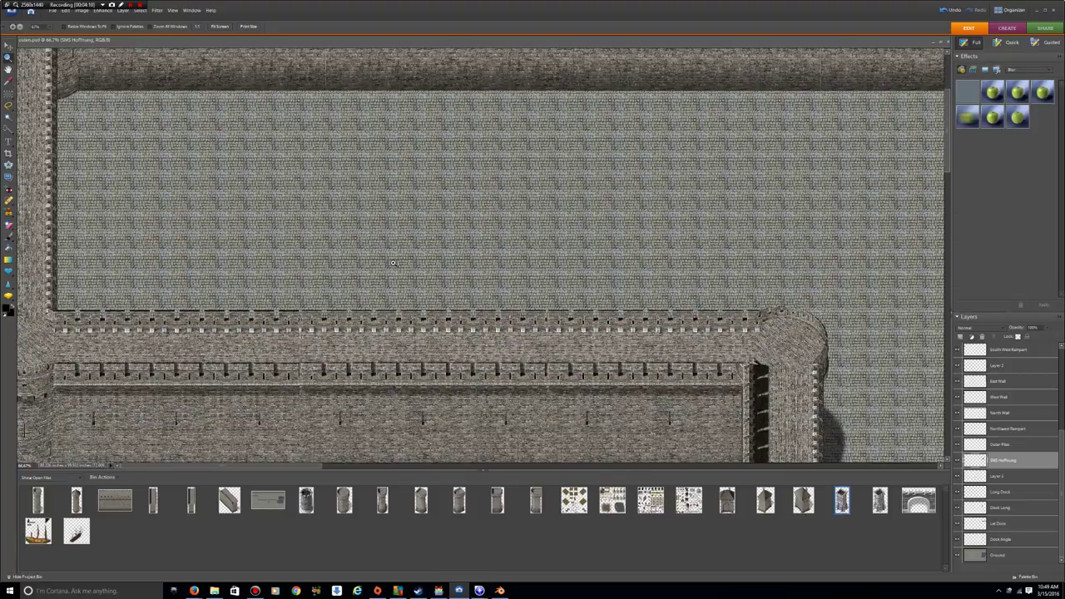
scroll(371, 242, up, 4)
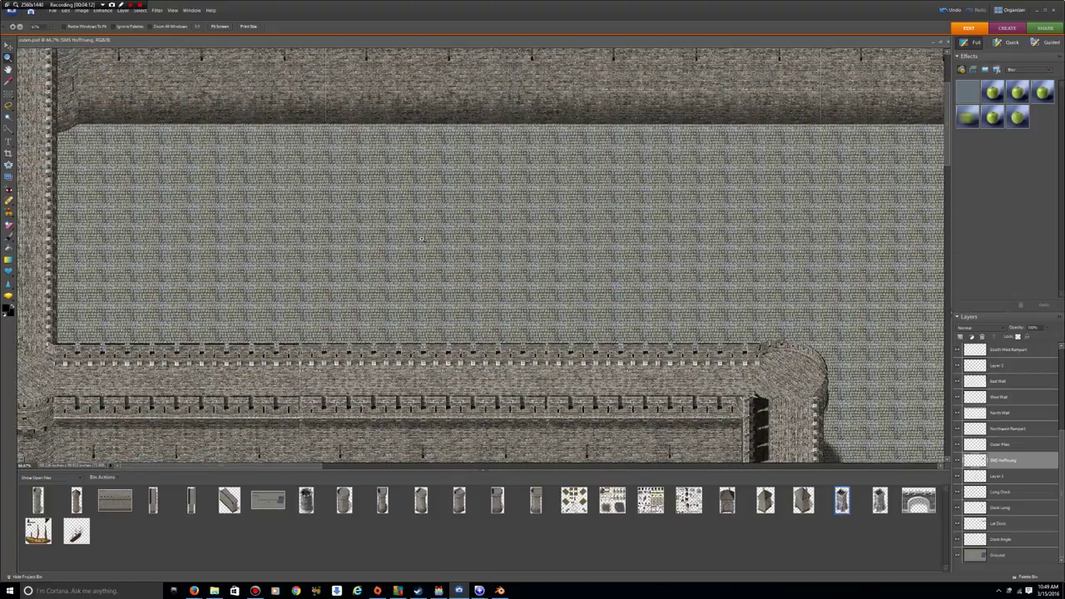
scroll(498, 199, down, 1)
scroll(499, 199, up, 1)
scroll(507, 405, up, 3)
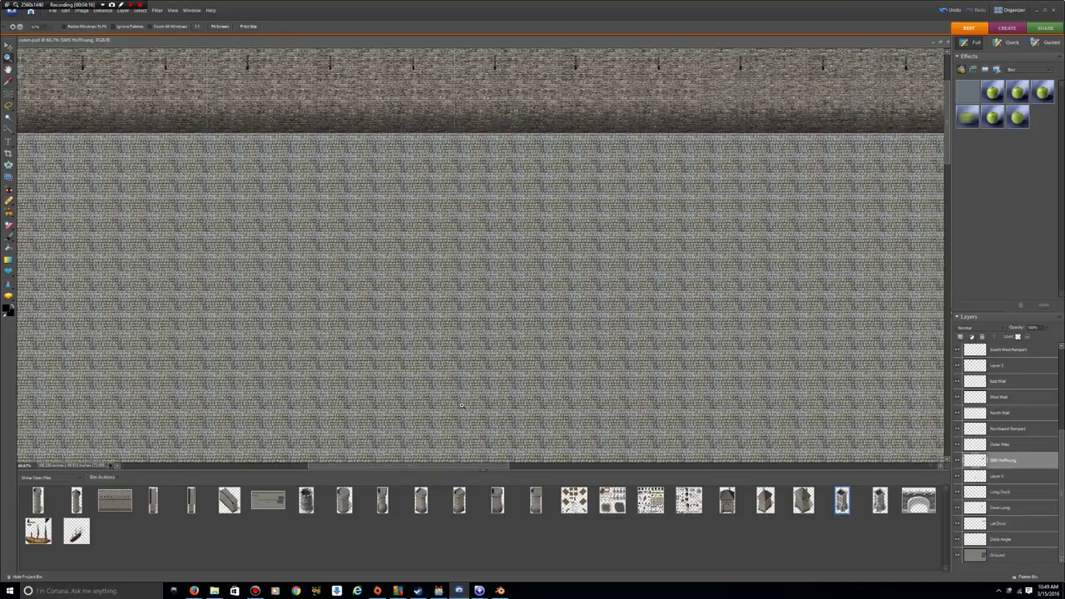
scroll(514, 406, up, 2)
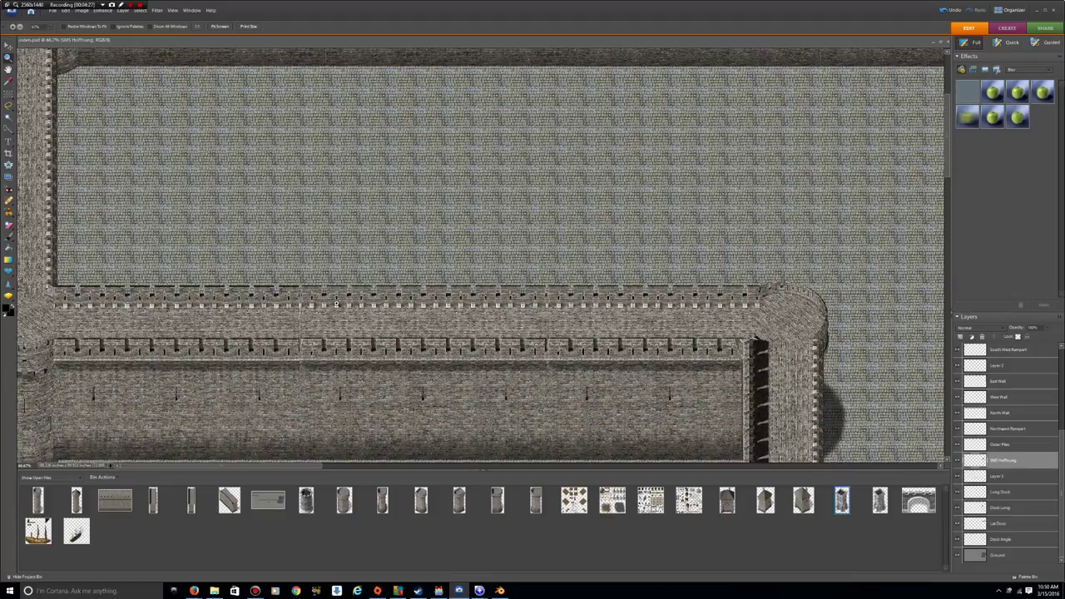
scroll(371, 286, down, 5)
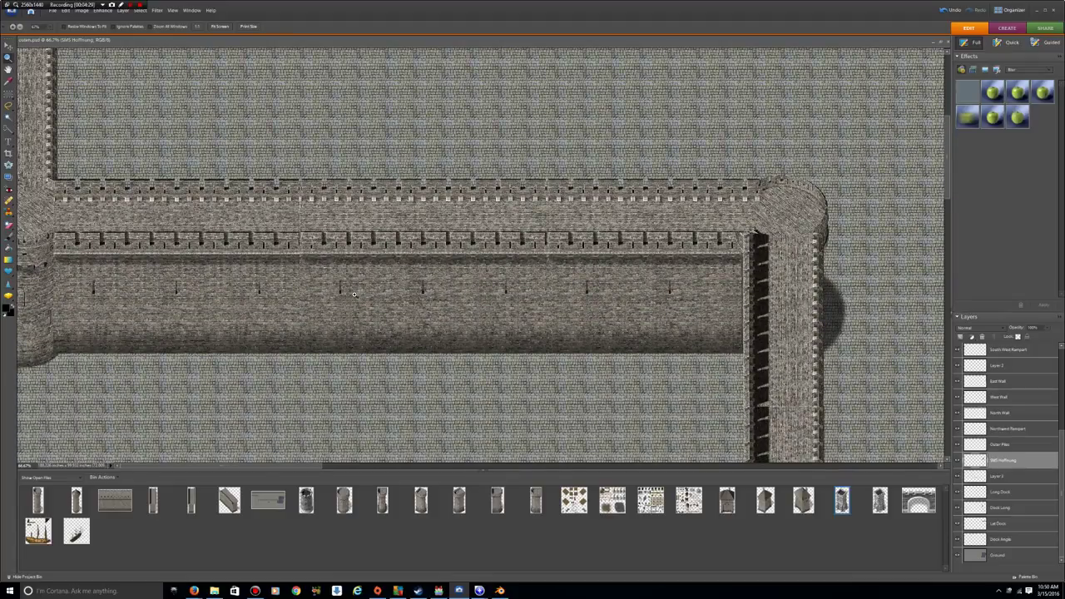
scroll(347, 312, down, 10)
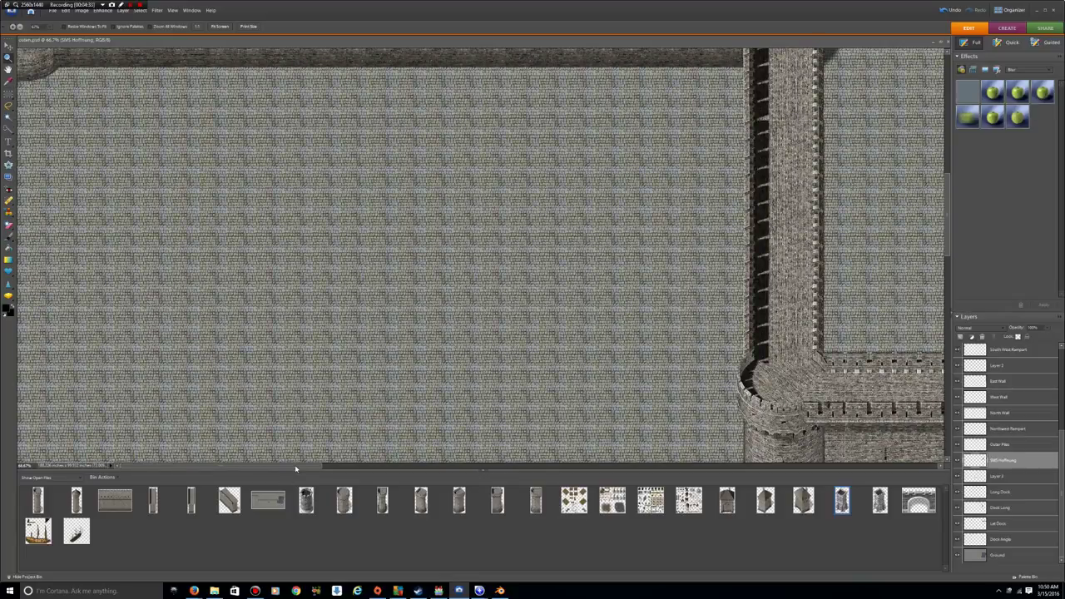
drag(286, 466, 805, 373)
scroll(805, 373, right, 12)
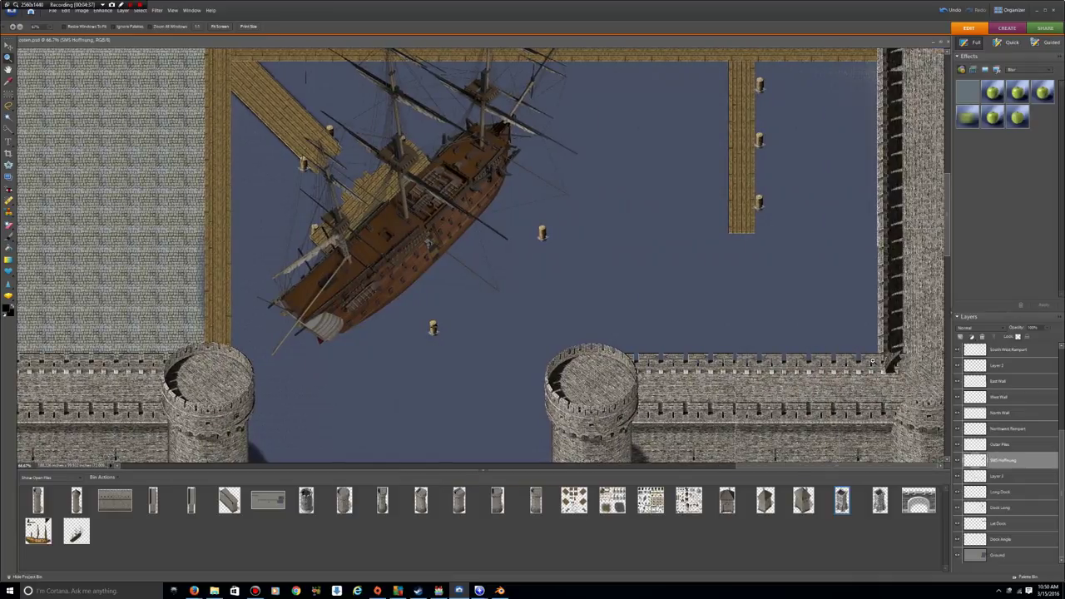
scroll(415, 246, up, 3)
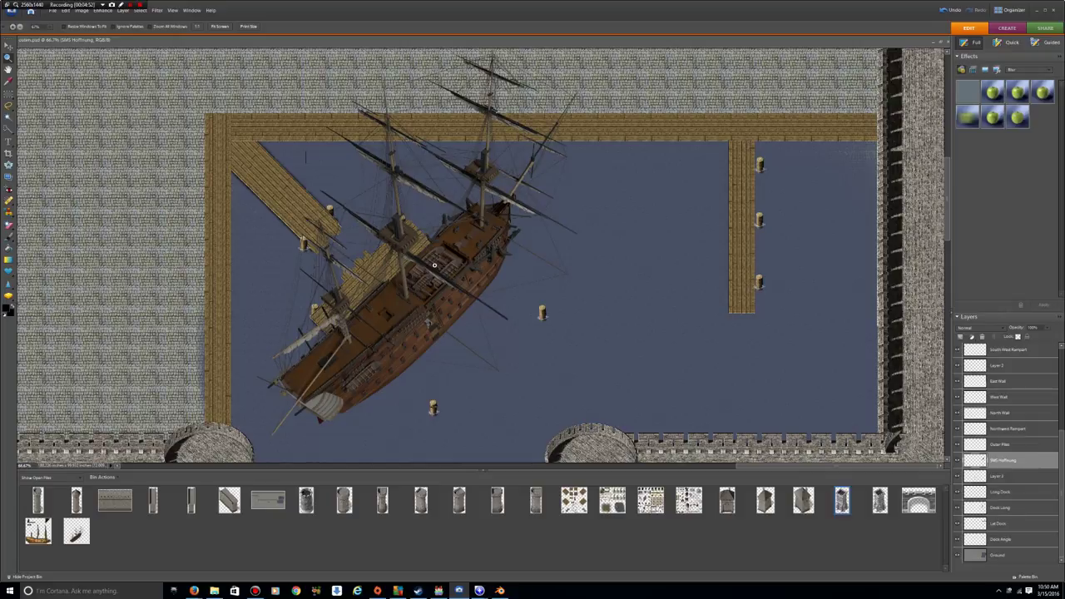
scroll(434, 265, down, 3)
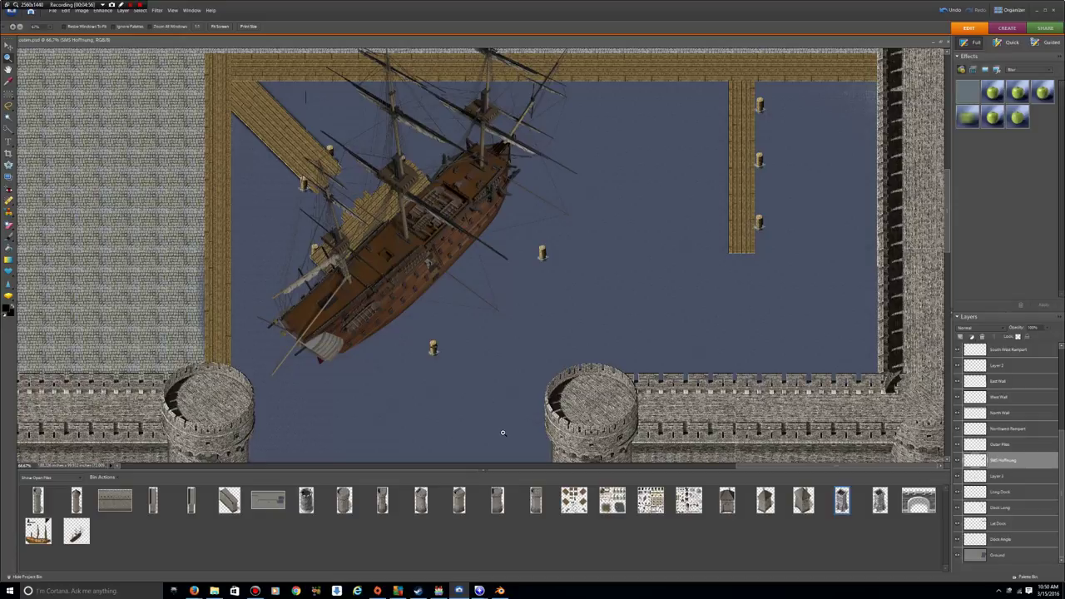
scroll(502, 432, up, 5)
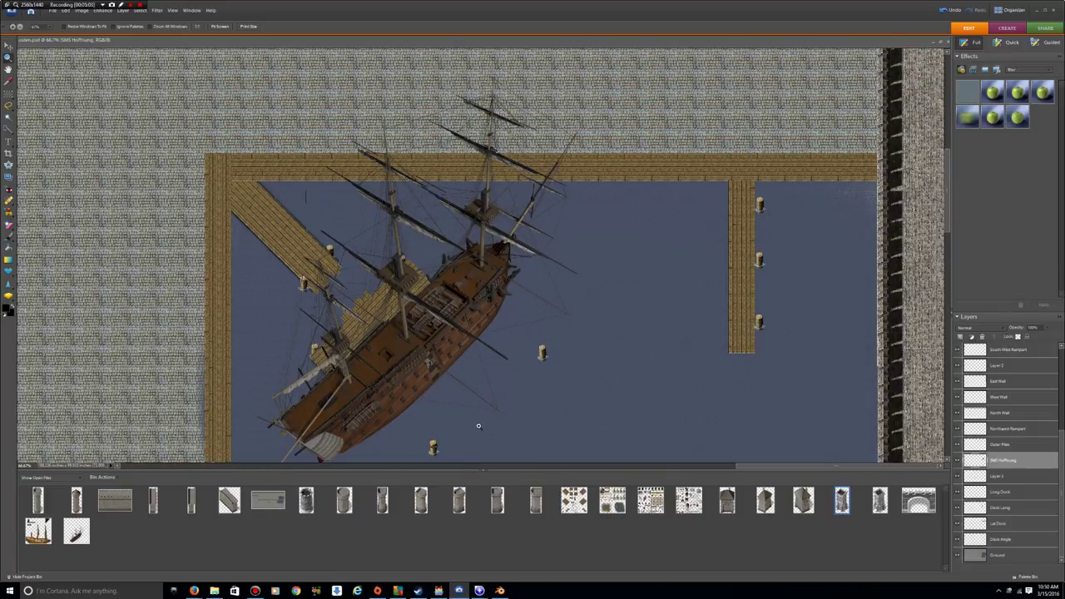
scroll(475, 425, down, 2)
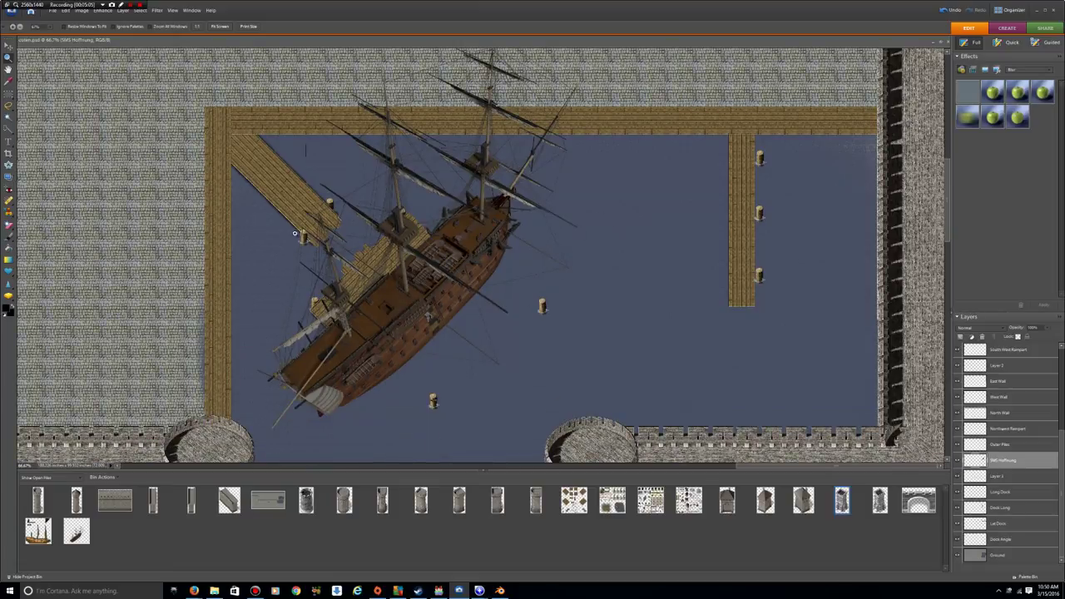
scroll(409, 329, up, 10)
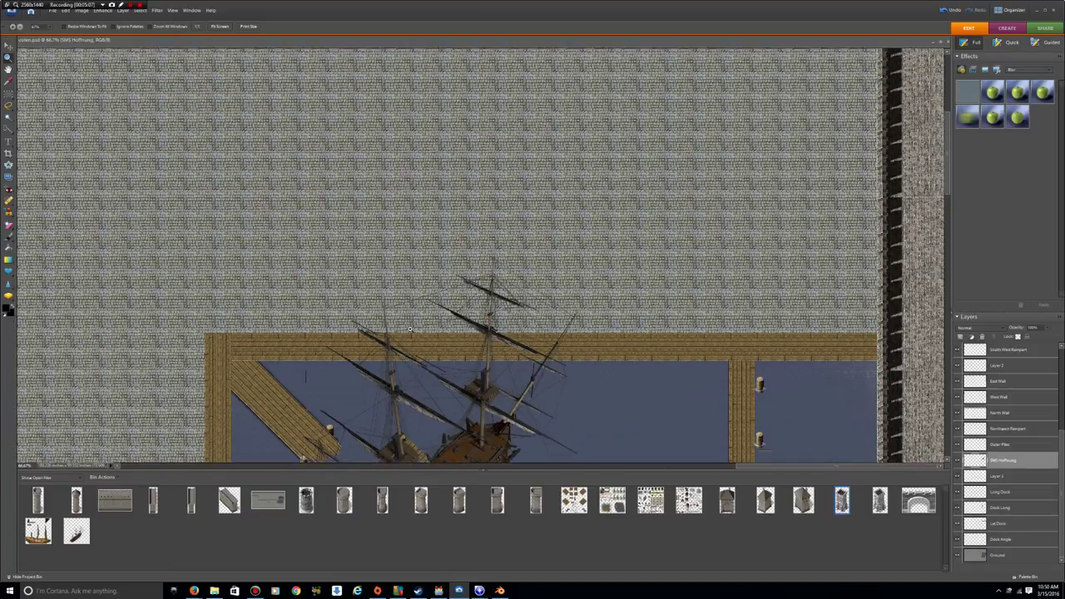
scroll(409, 330, up, 14)
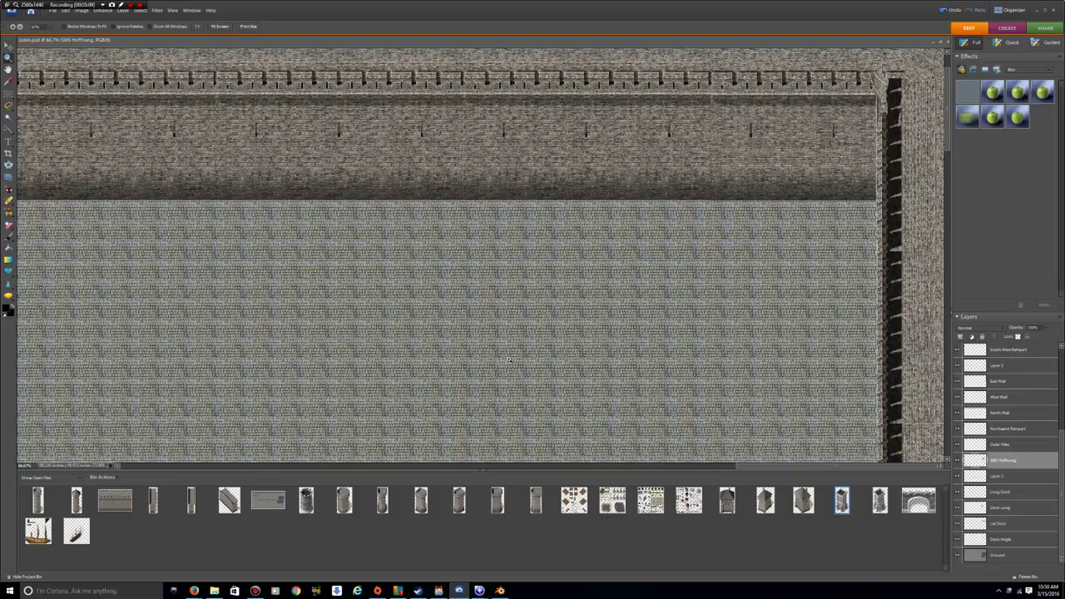
scroll(499, 363, down, 10)
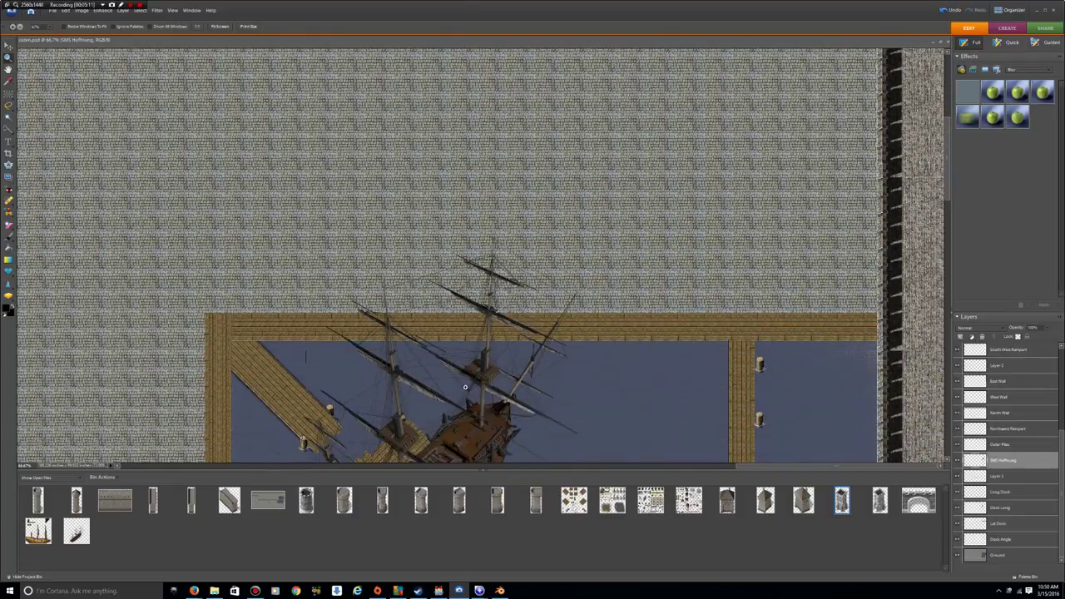
scroll(467, 385, down, 7)
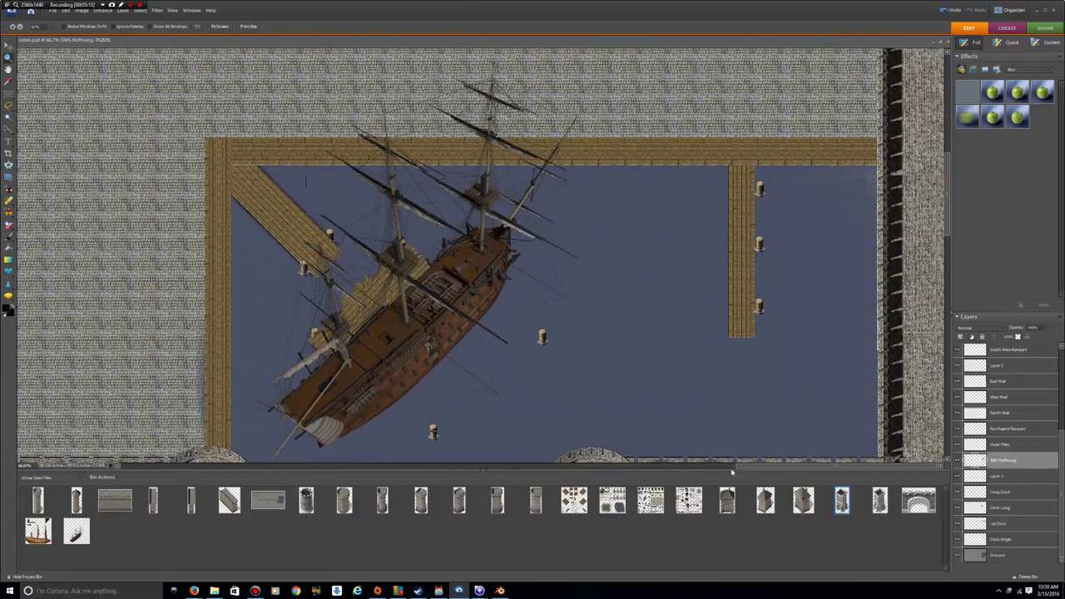
scroll(564, 385, up, 15)
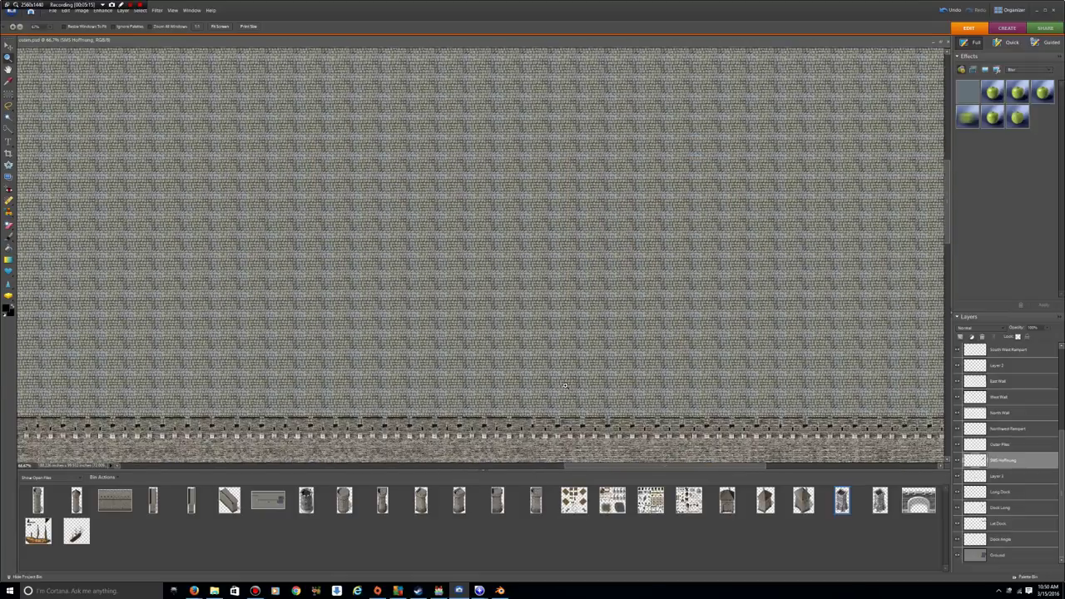
drag(716, 466, 420, 470)
scroll(474, 364, up, 5)
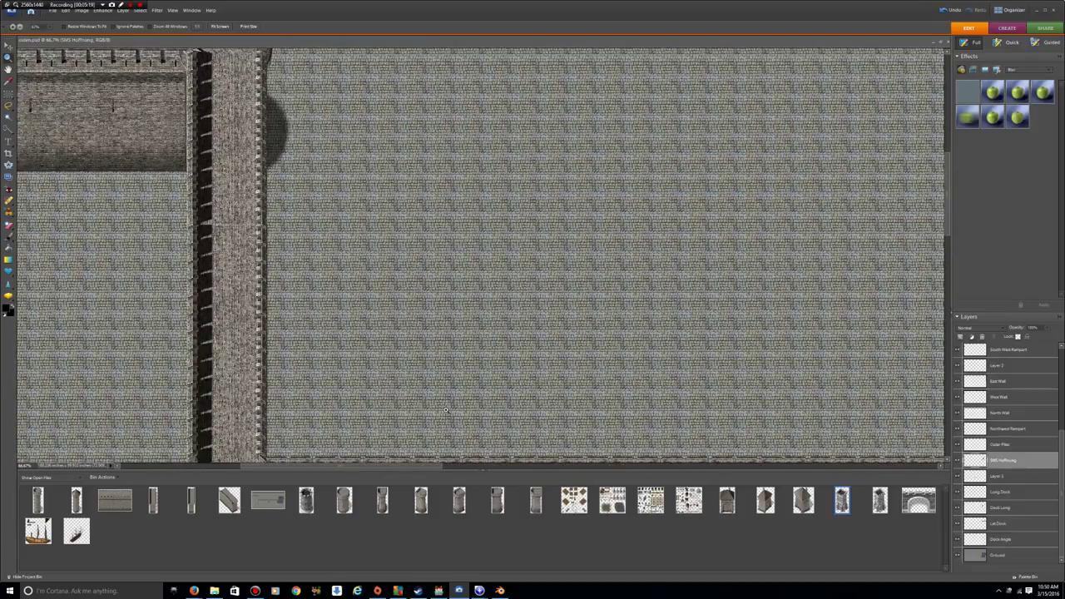
scroll(474, 364, up, 4)
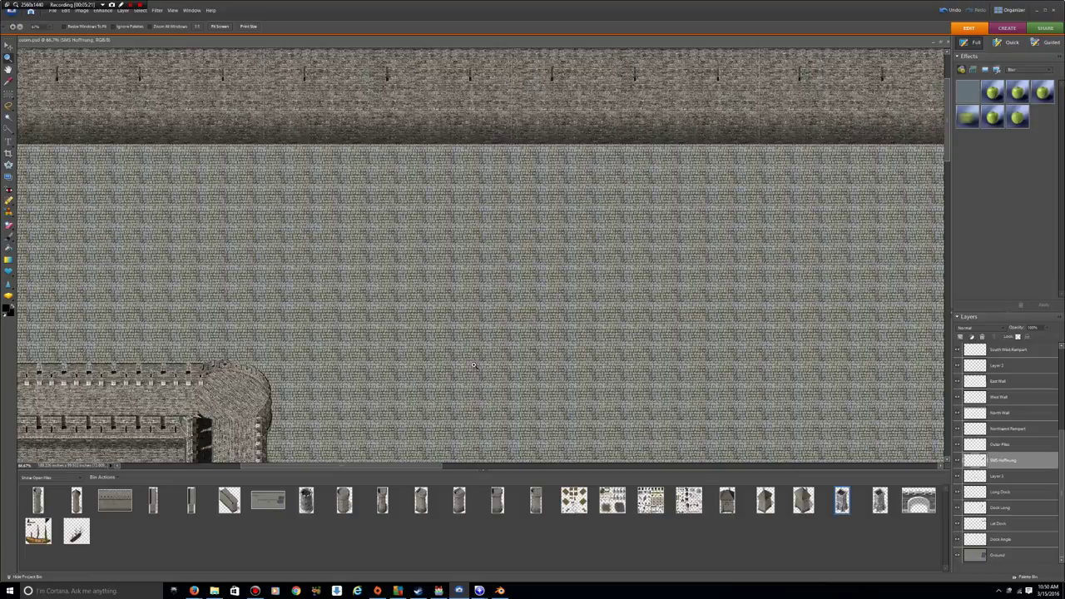
drag(379, 468, 217, 469)
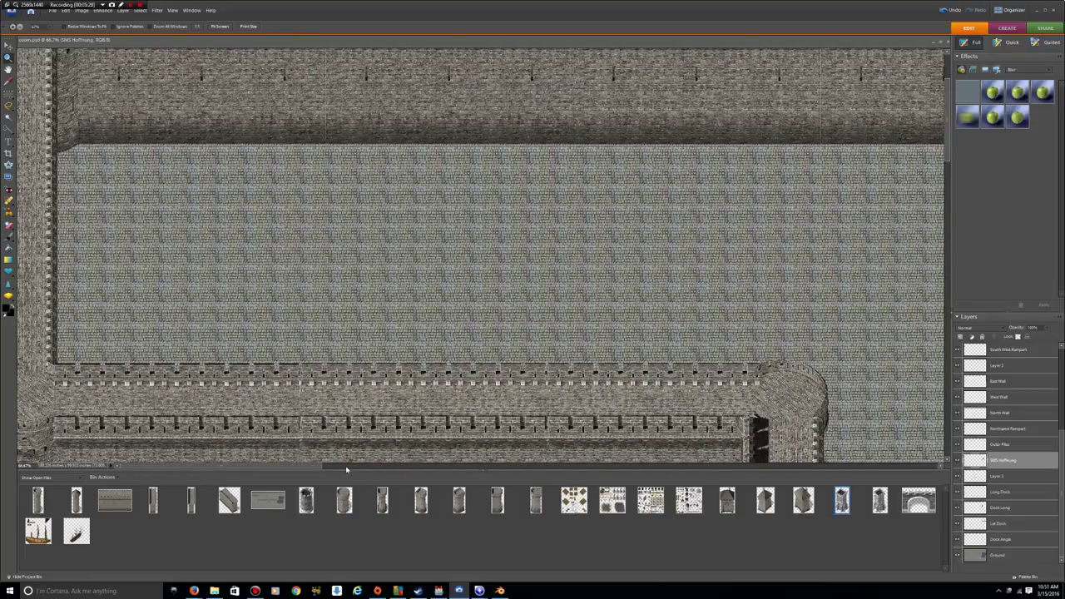
drag(299, 469, 875, 385)
scroll(790, 351, down, 3)
scroll(782, 350, down, 6)
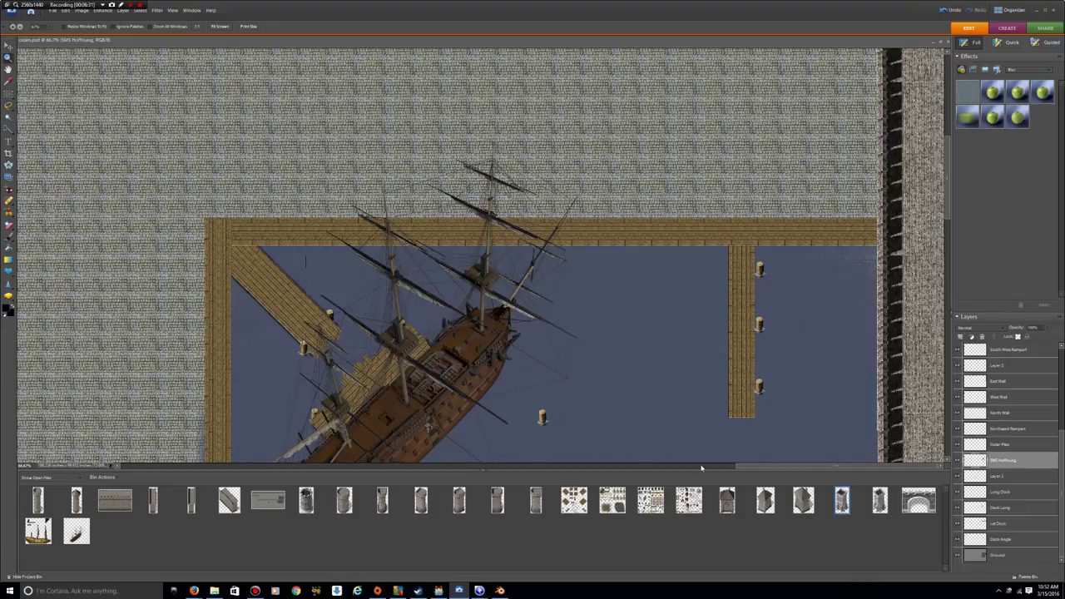
scroll(694, 462, up, 10)
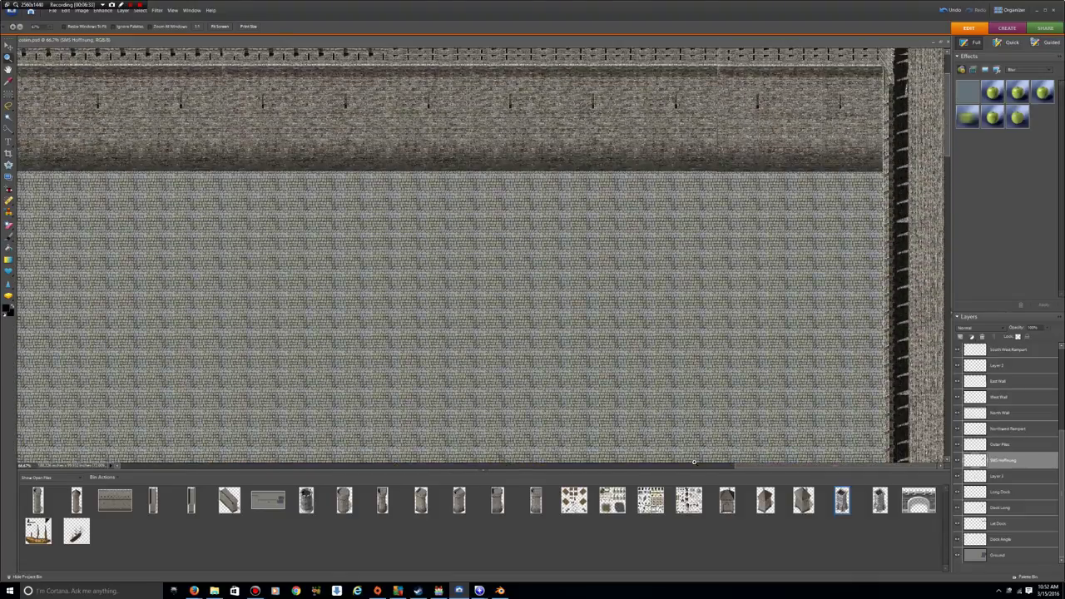
scroll(690, 467, up, 2)
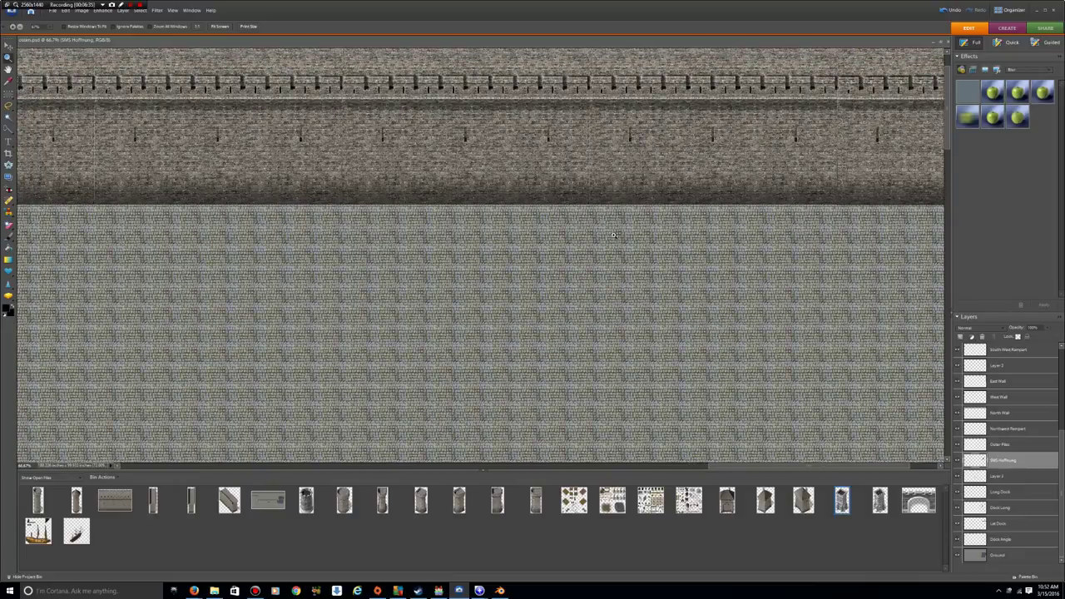
right_click(614, 306)
click(562, 244)
drag(701, 467, 189, 402)
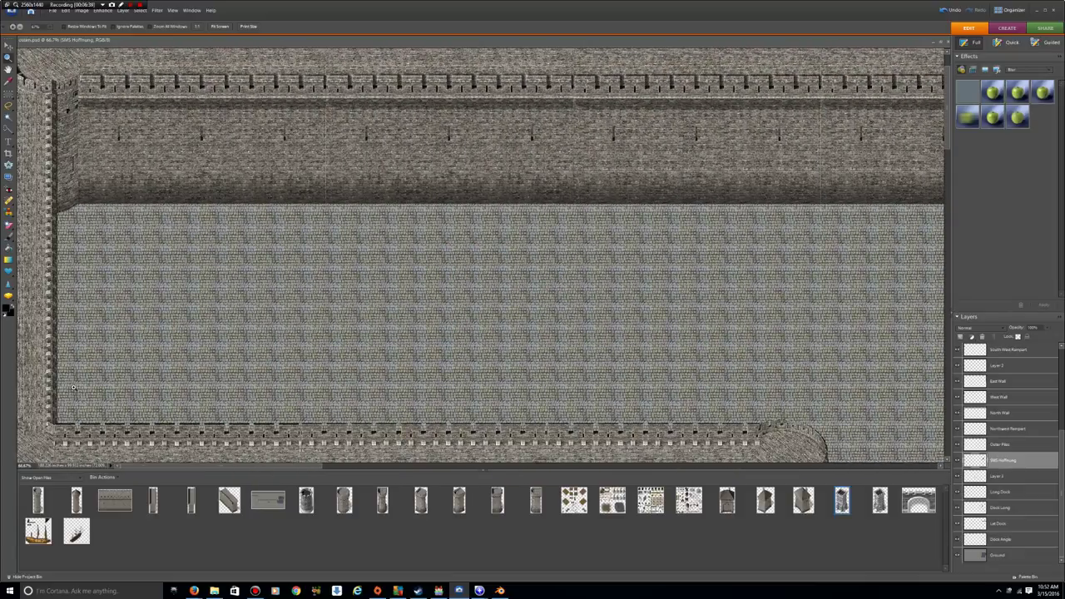
scroll(178, 316, down, 5)
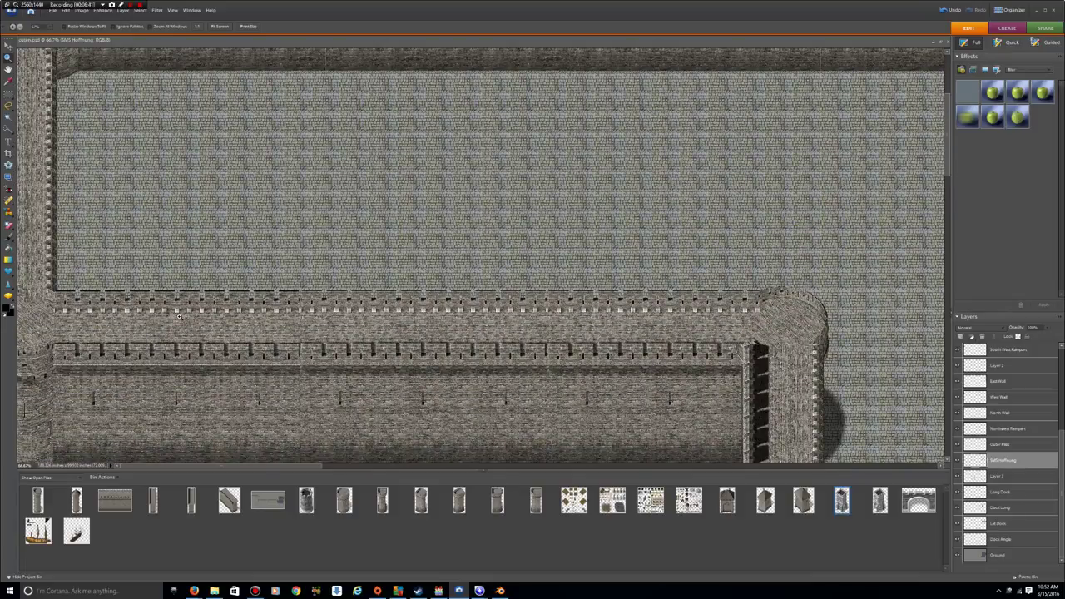
scroll(178, 316, down, 4)
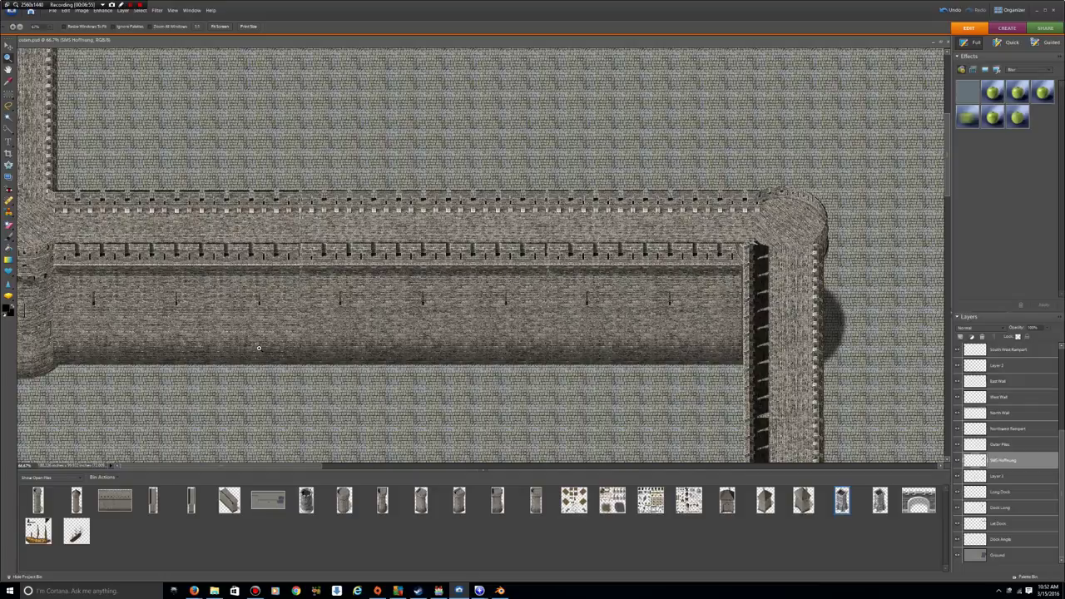
scroll(258, 348, down, 5)
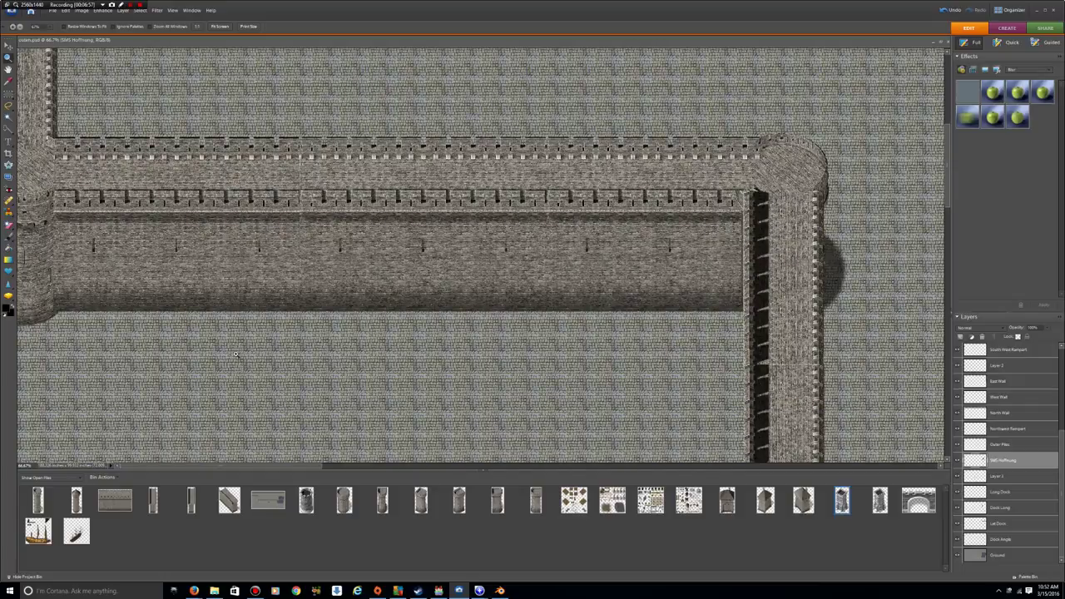
scroll(371, 381, down, 1)
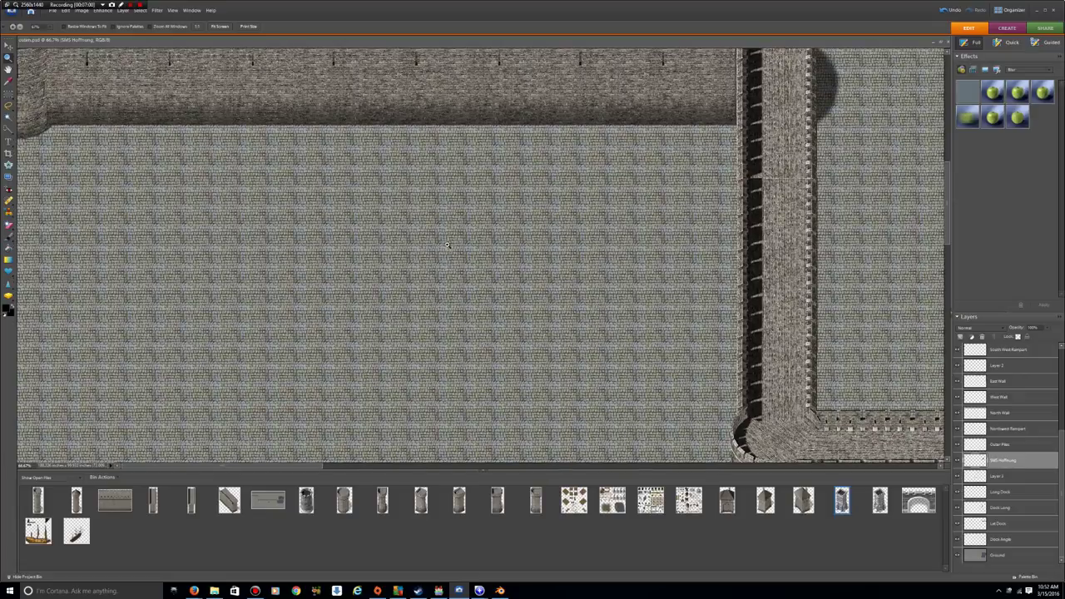
scroll(527, 372, down, 3)
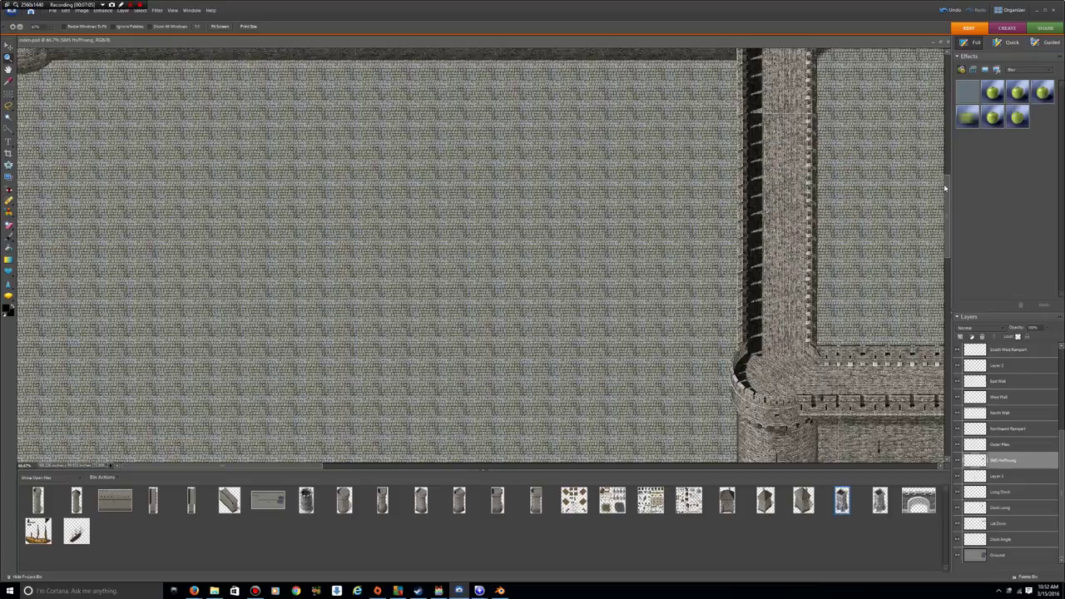
drag(943, 188, 936, 260)
Step: Select the Paint Bucket tool and undo the last edit to the castle image
click(8, 215)
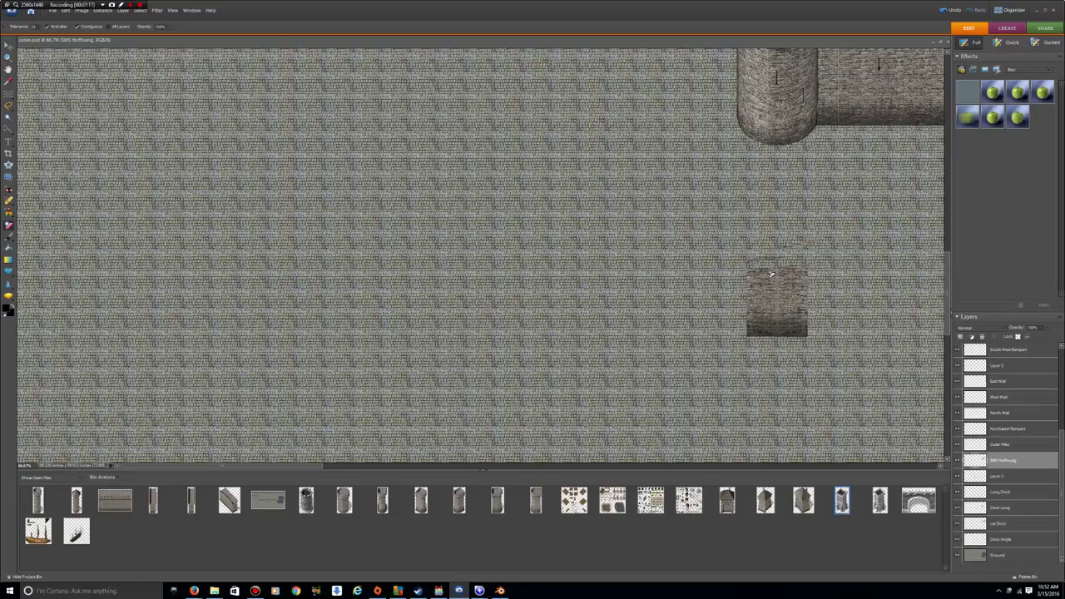
scroll(771, 273, up, 1)
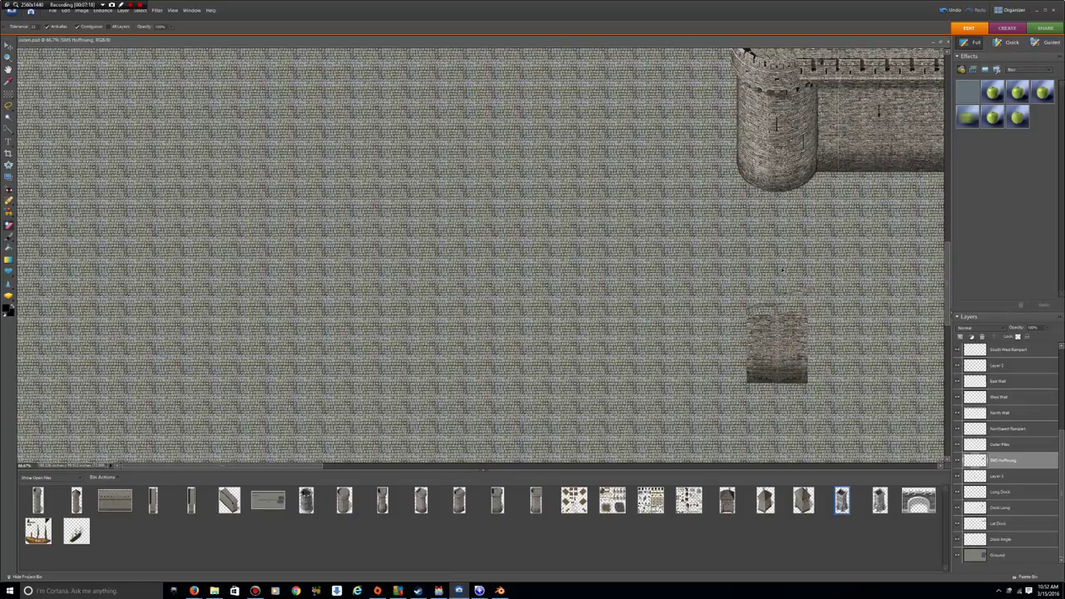
key(ctrl+z)
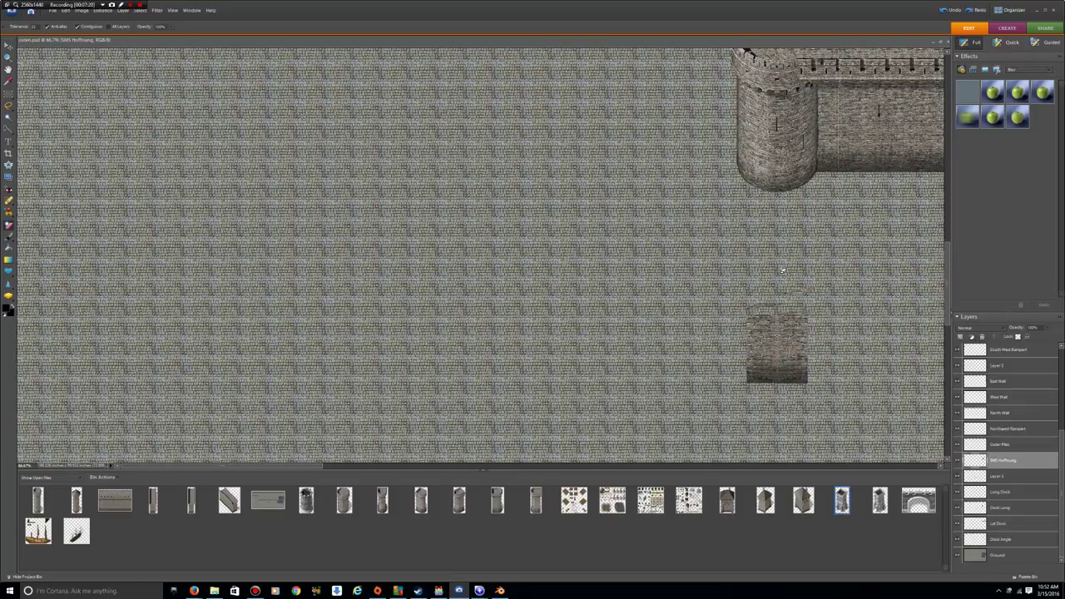